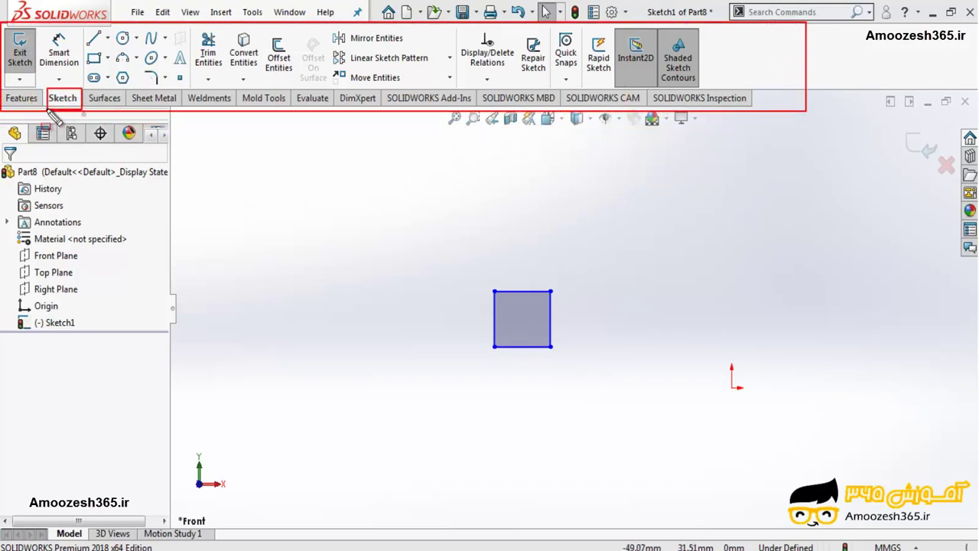
{"action": "left_click", "coordinate": [449, 78]}
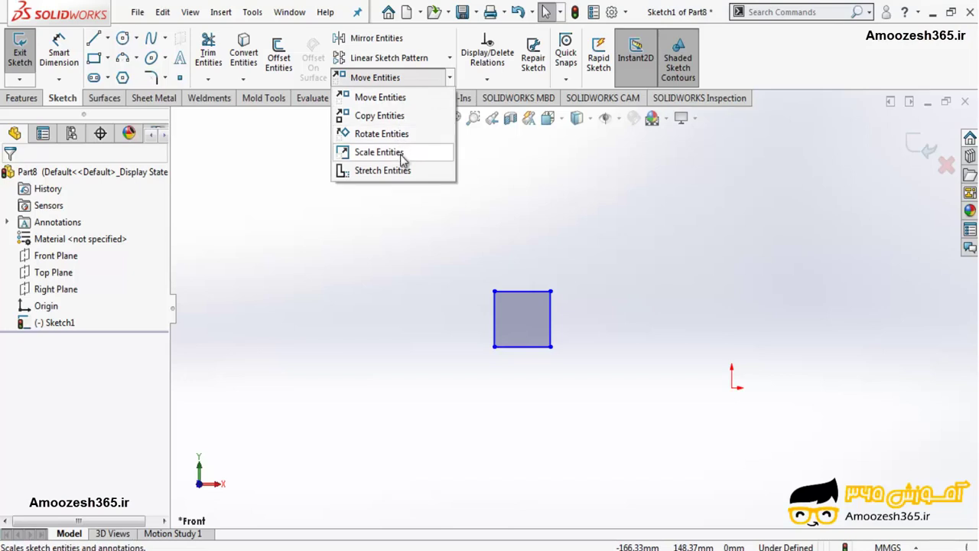
{"action": "left_click", "coordinate": [400, 262]}
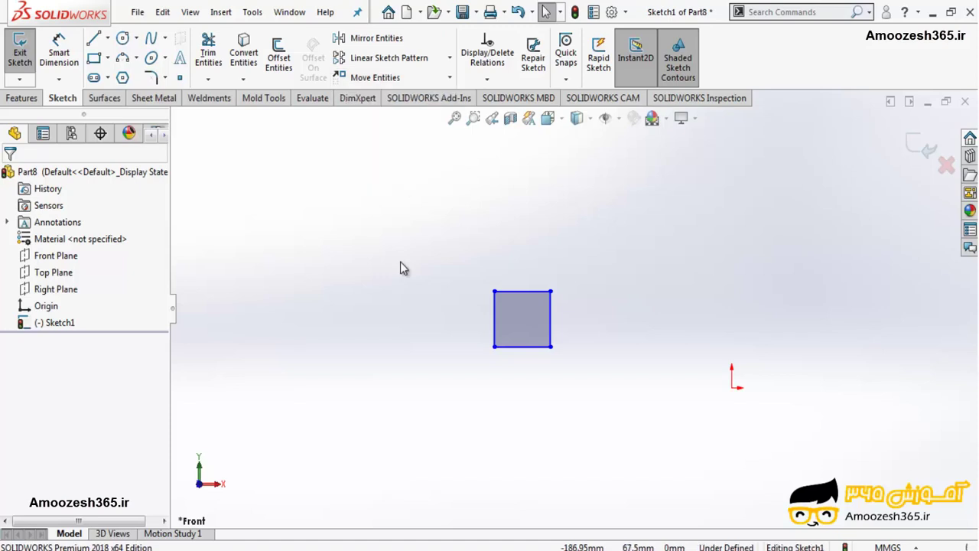
{"action": "right_click", "coordinate": [425, 193]}
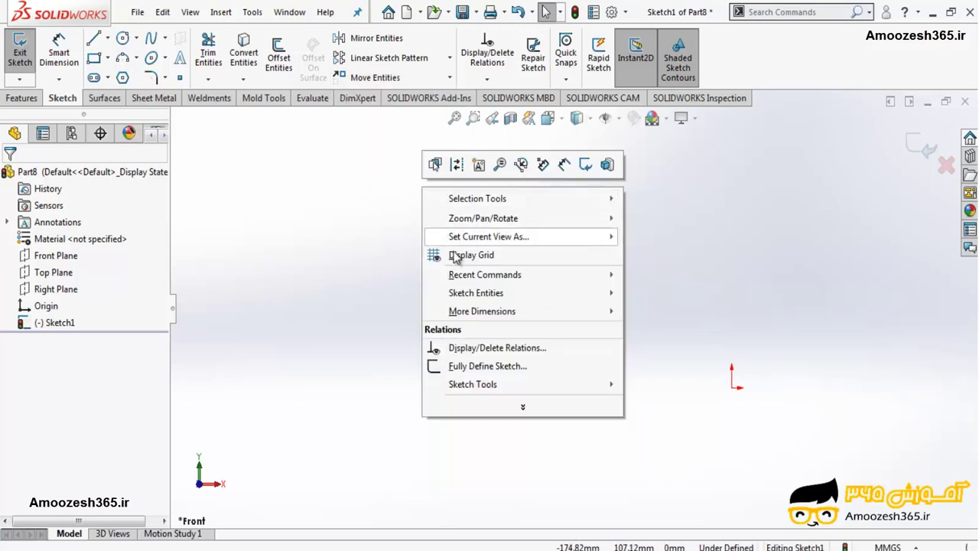
{"action": "mouse_move", "coordinate": [469, 389]}
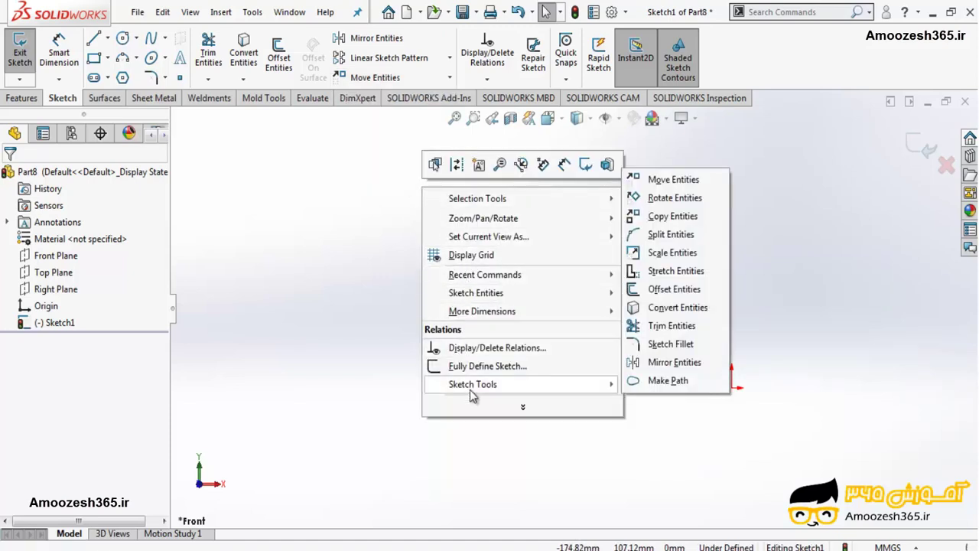
{"action": "left_click", "coordinate": [799, 218]}
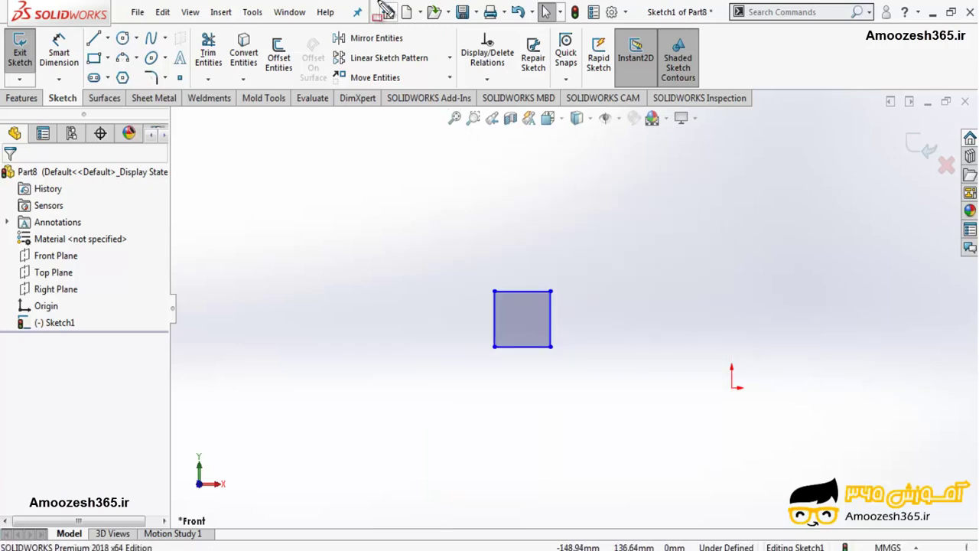
Start Scale Entities on the square's four lines, using its lower-left corner as the base point
{"action": "left_click", "coordinate": [253, 16]}
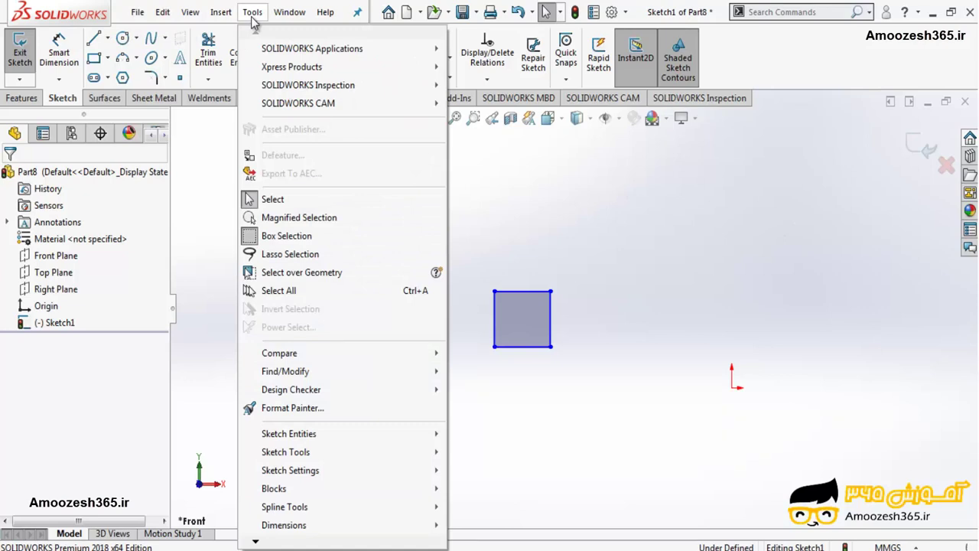
{"action": "mouse_move", "coordinate": [287, 451]}
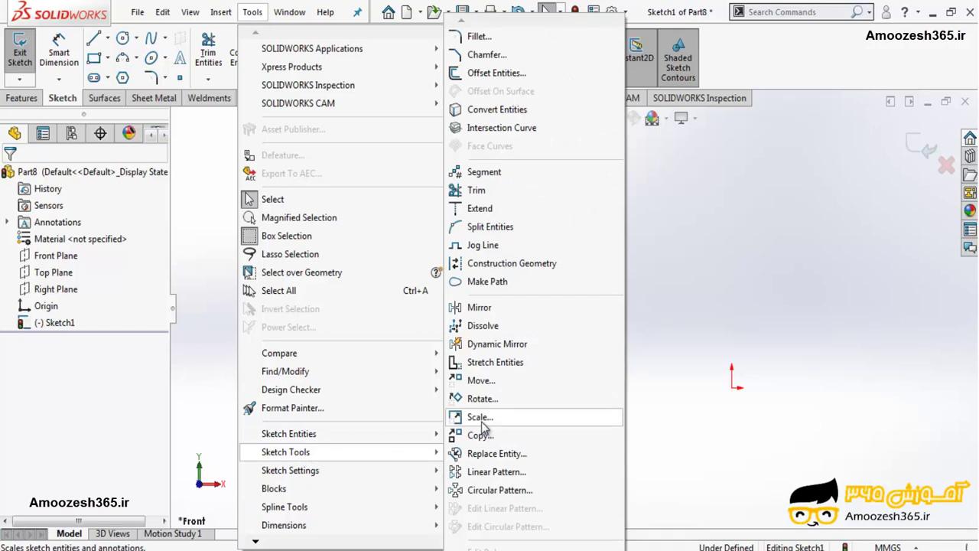
{"action": "left_click", "coordinate": [482, 419]}
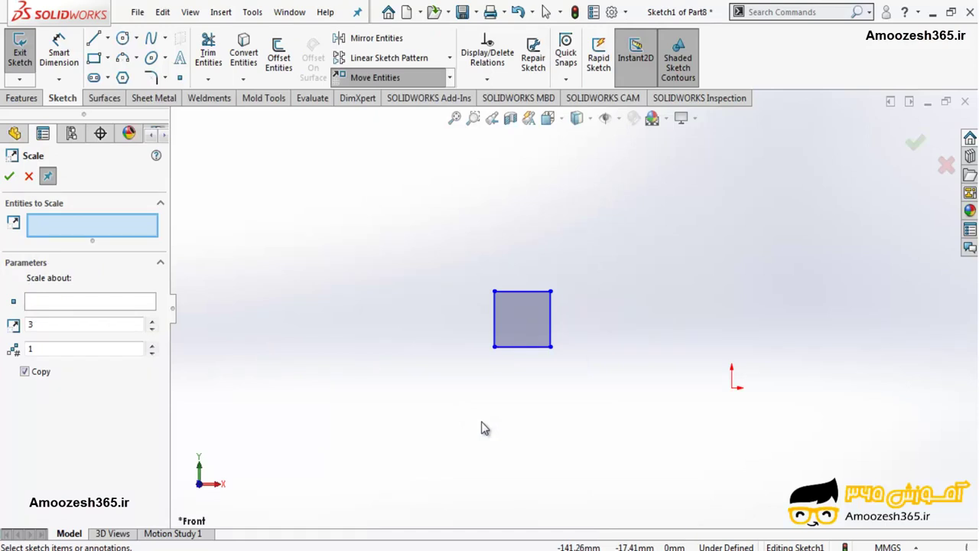
{"action": "left_click", "coordinate": [48, 177]}
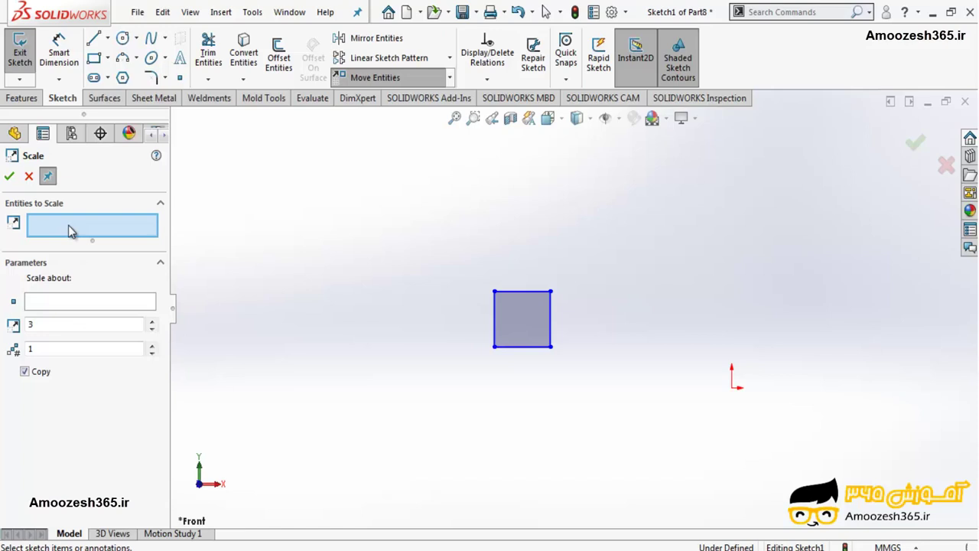
{"action": "left_click_drag", "start_coordinate": [586, 273], "coordinate": [453, 378]}
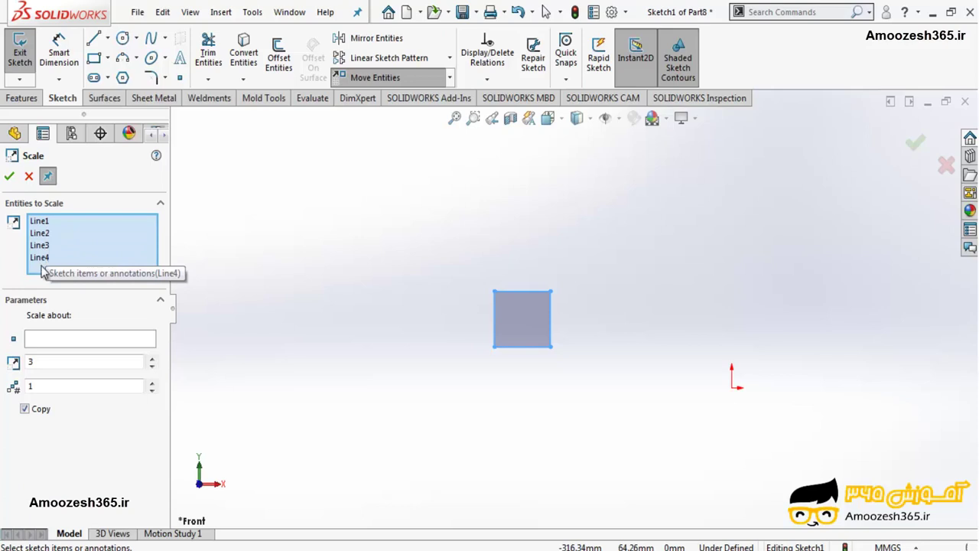
{"action": "left_click", "coordinate": [64, 340]}
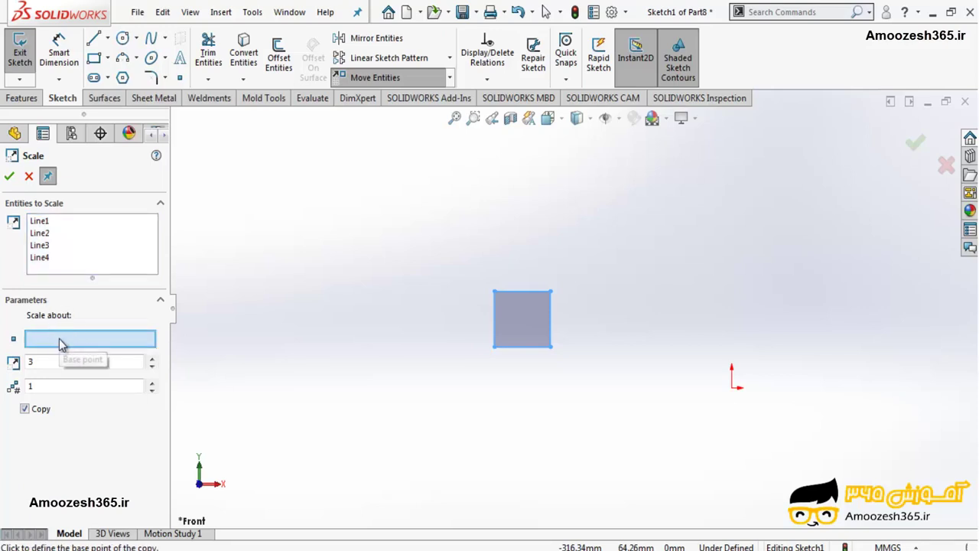
{"action": "left_click", "coordinate": [496, 350]}
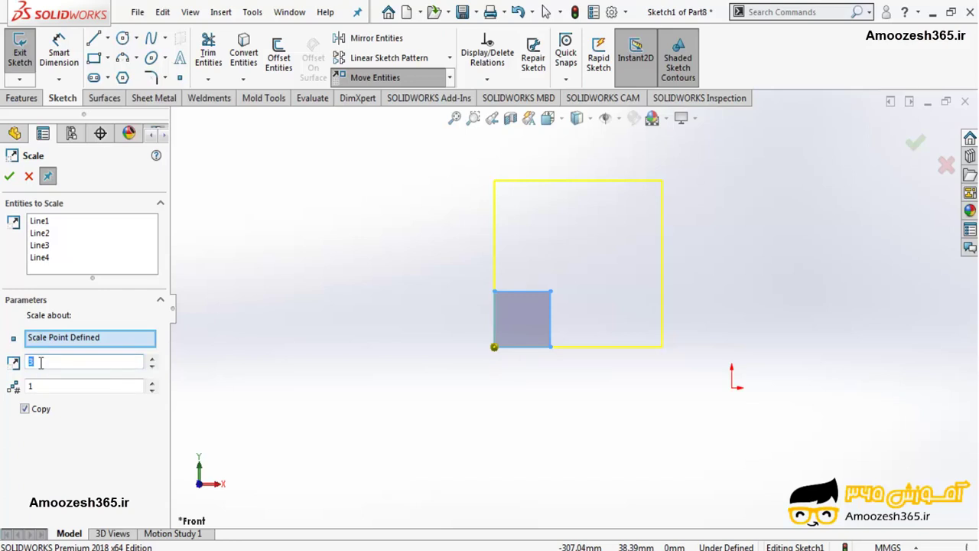
Set the scale factor for the square to 1.4
{"action": "type", "text": "3"}
{"action": "left_click", "coordinate": [152, 371]}
{"action": "left_click", "coordinate": [152, 370]}
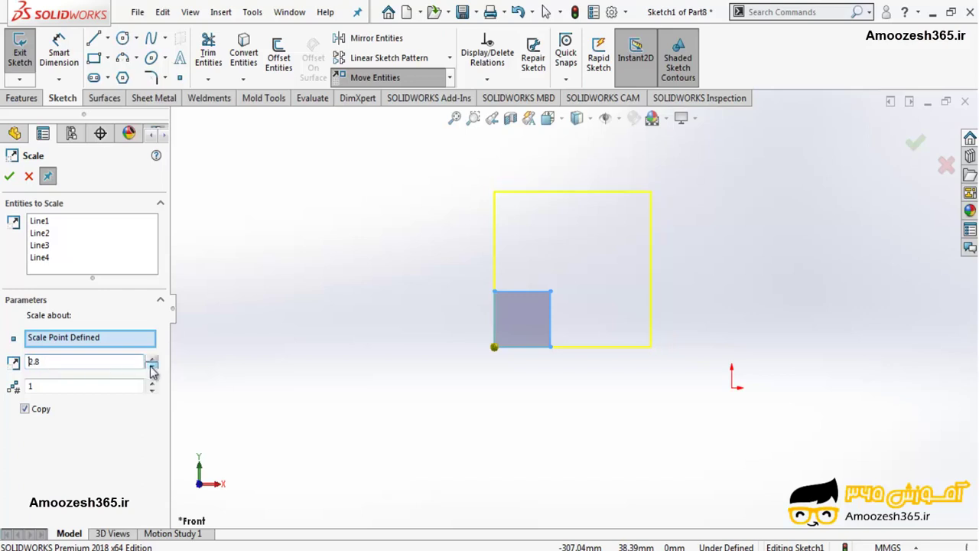
{"action": "left_click", "coordinate": [152, 371]}
{"action": "scroll", "coordinate": [152, 370], "scroll_direction": "down", "scroll_amount": 7}
{"action": "scroll", "coordinate": [152, 370], "scroll_direction": "down", "scroll_amount": 6}
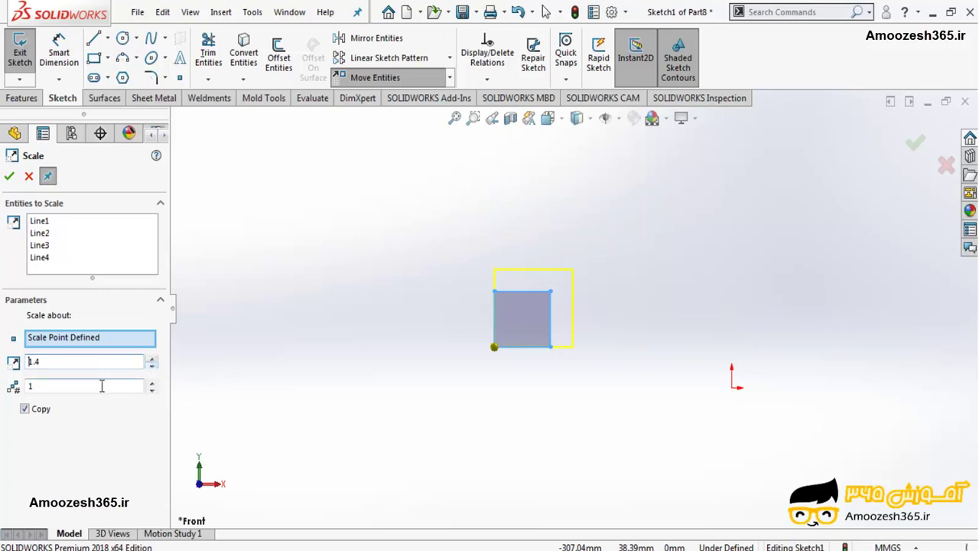
Preview the scaling with 3 copies, then turn copying off and apply the scale to the original square
{"action": "left_click", "coordinate": [153, 382]}
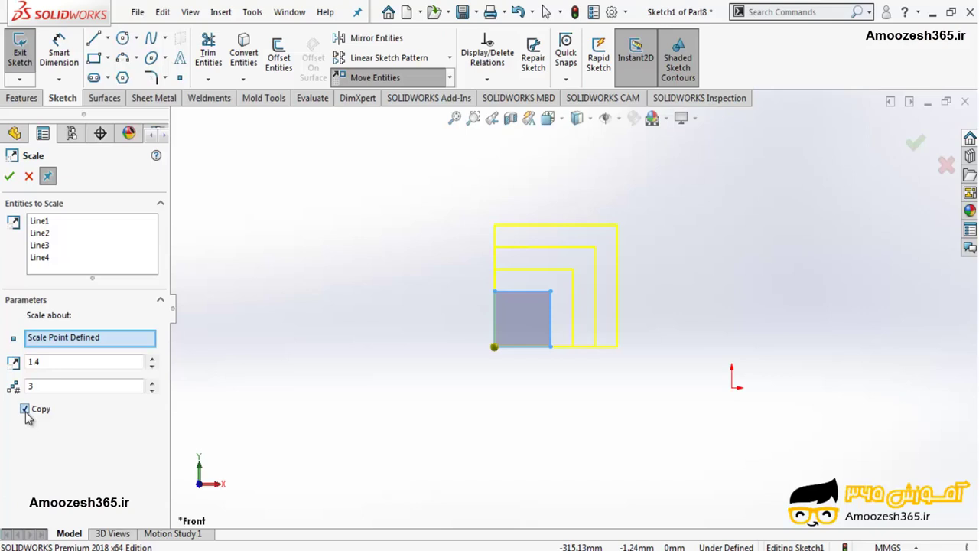
{"action": "left_click", "coordinate": [24, 409]}
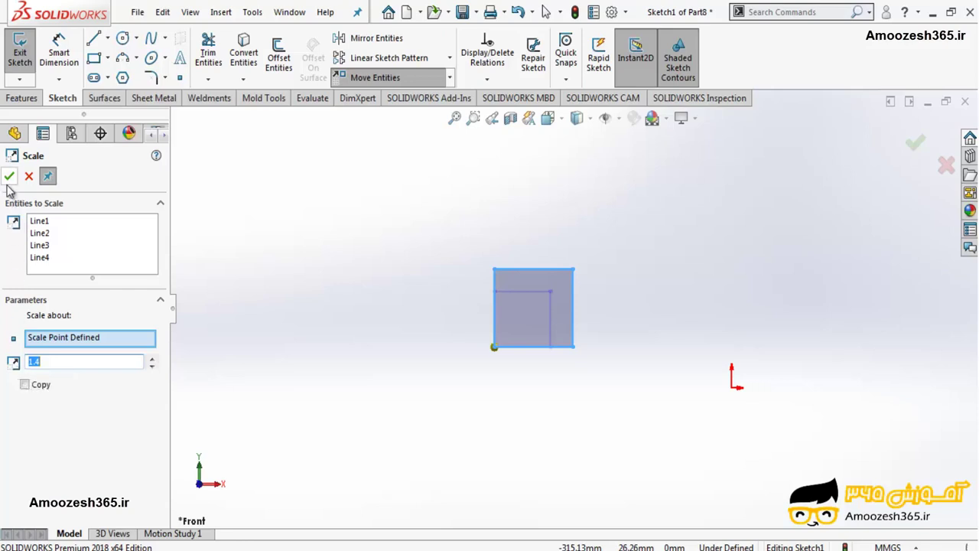
{"action": "type", "text": "1"}
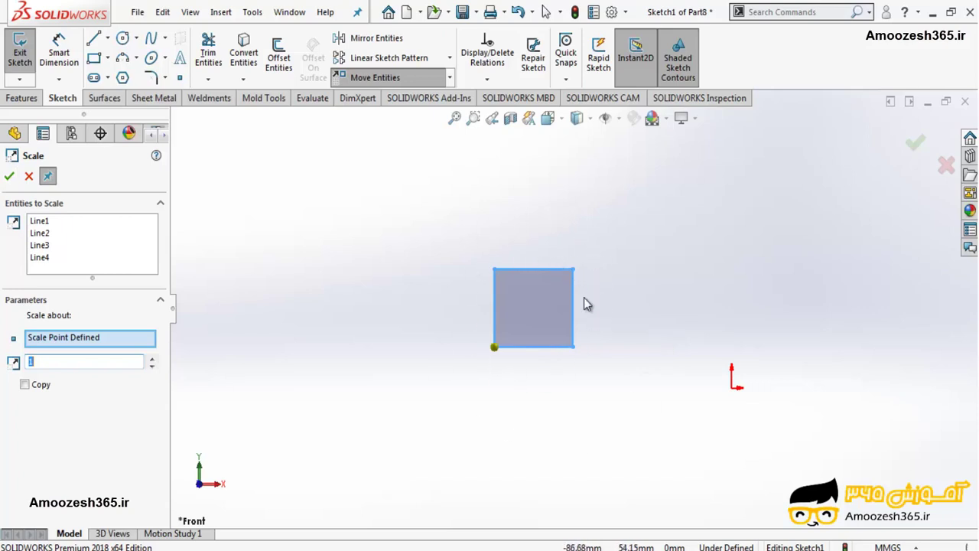
Scale the square again about the same corner by a factor of 2.4, without copying
{"action": "left_click", "coordinate": [152, 357]}
{"action": "left_click", "coordinate": [152, 358]}
{"action": "left_click_drag", "start_coordinate": [153, 358], "coordinate": [152, 358]}
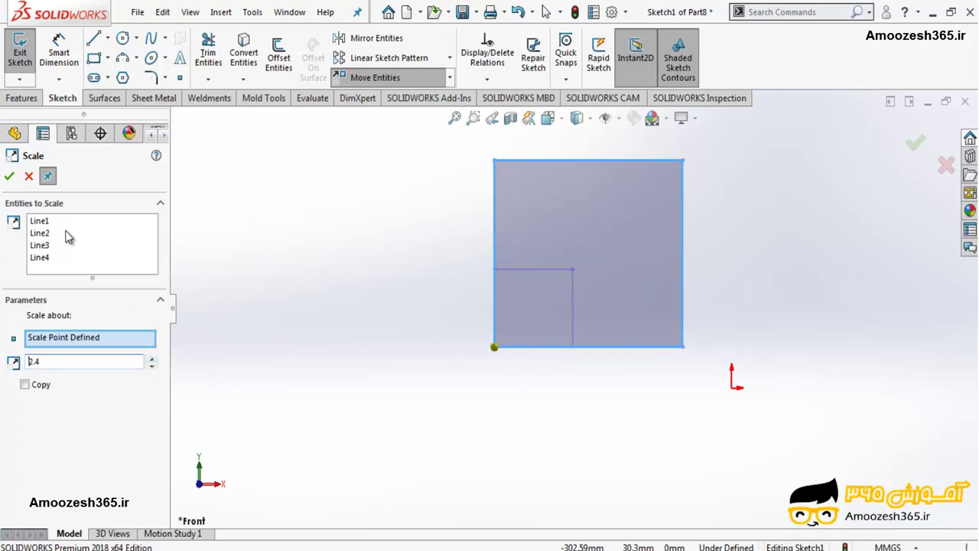
{"action": "left_click", "coordinate": [6, 179]}
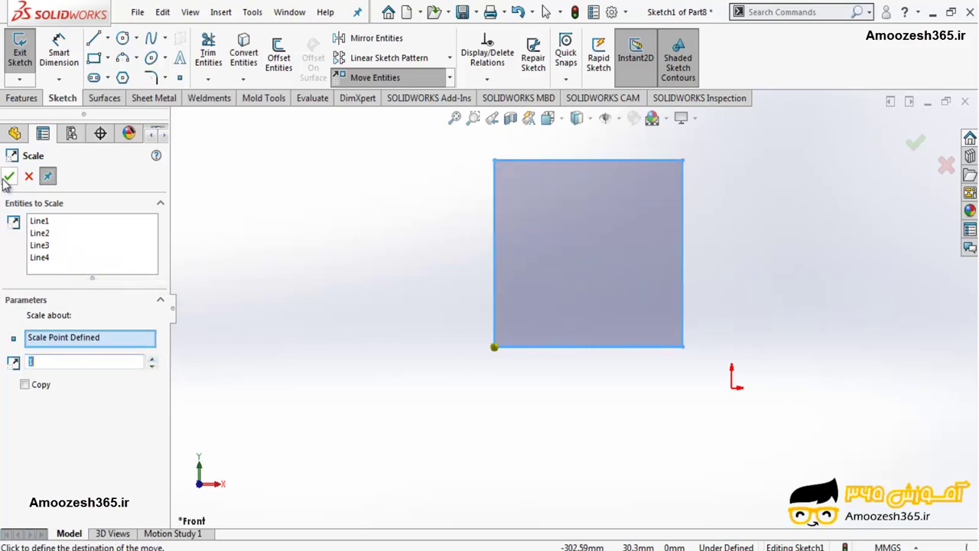
Create 2 scaled copies of the square about the same corner with a factor of 0.7, and finish scaling
{"action": "left_click", "coordinate": [25, 386]}
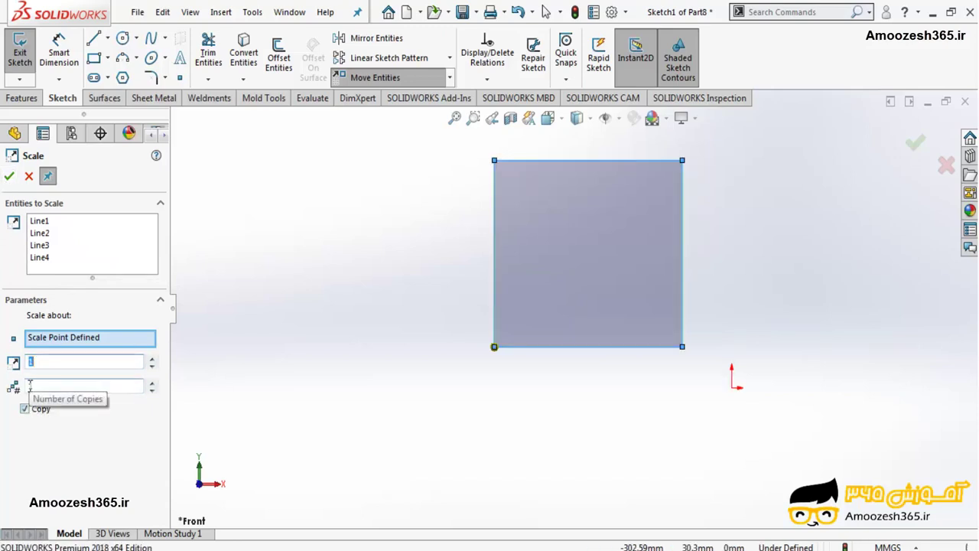
{"action": "left_click", "coordinate": [152, 382]}
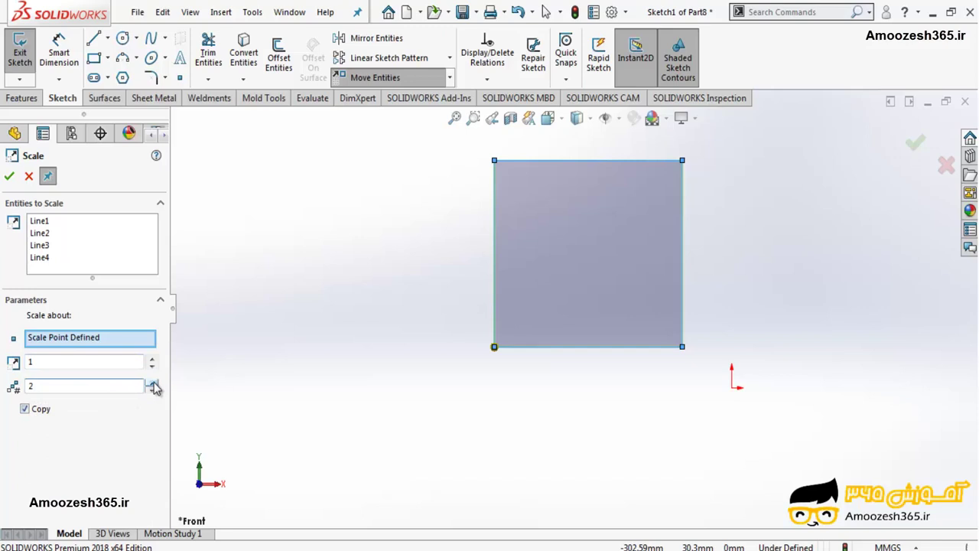
{"action": "left_click", "coordinate": [152, 365]}
{"action": "left_click", "coordinate": [151, 366]}
{"action": "left_click", "coordinate": [152, 365]}
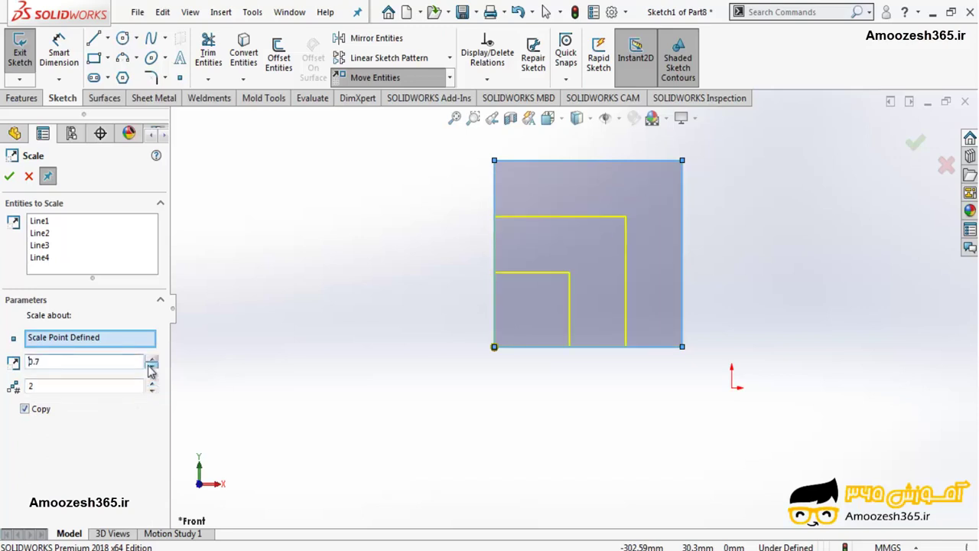
{"action": "left_click", "coordinate": [11, 178]}
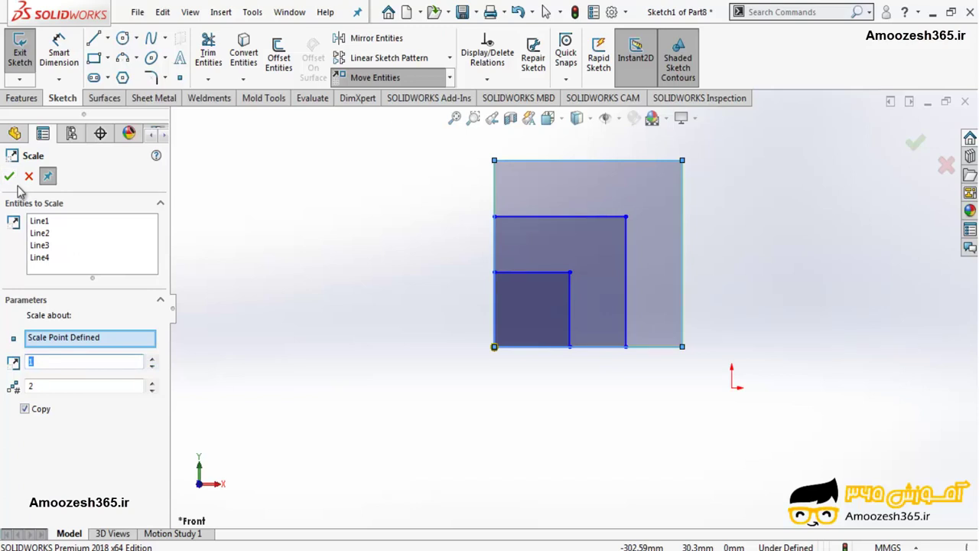
{"action": "left_click", "coordinate": [9, 176]}
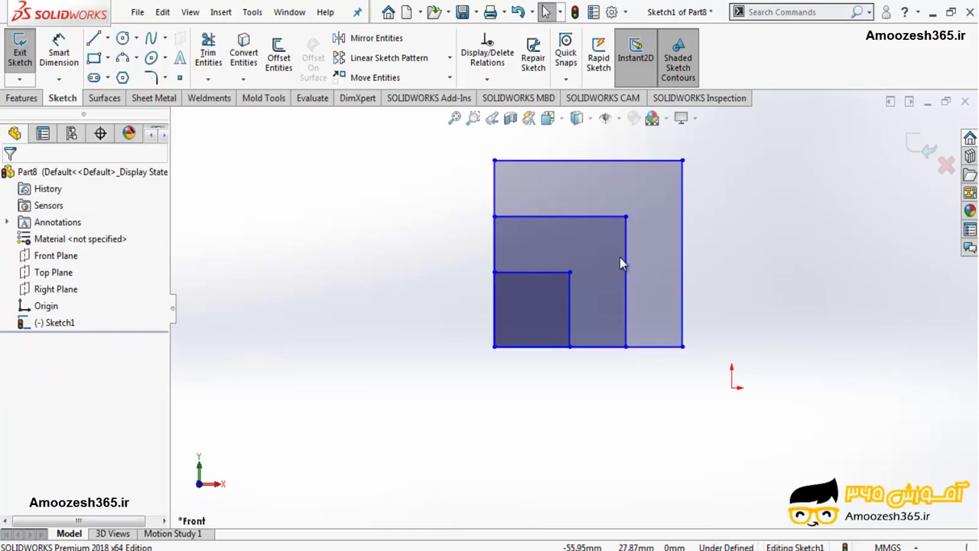